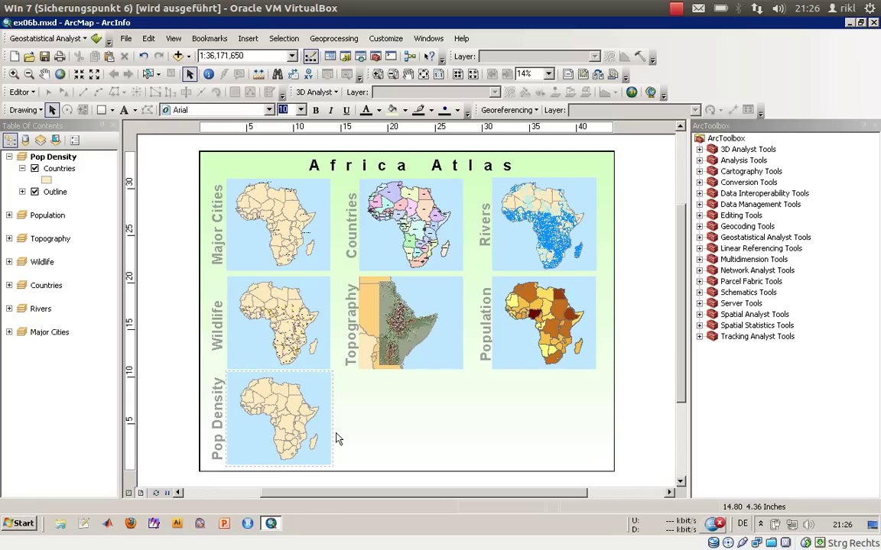
right_click(57, 170)
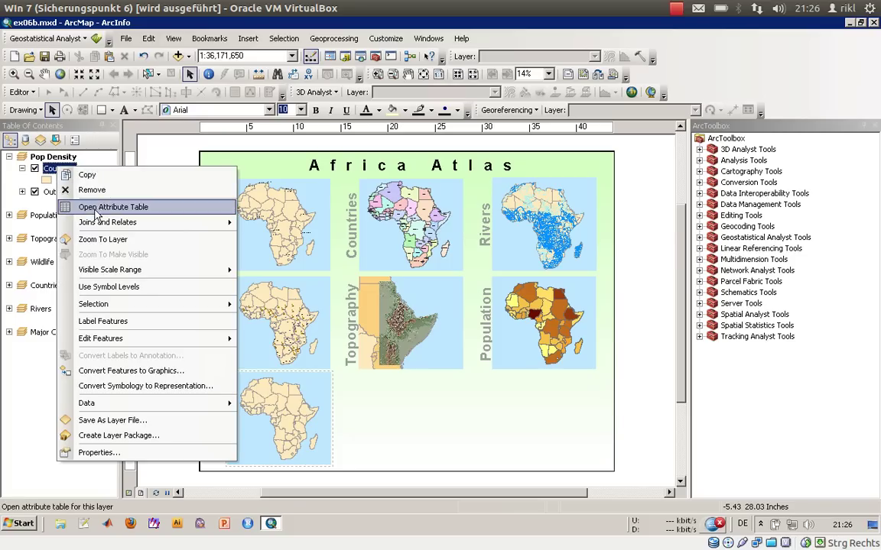
left_click(82, 147)
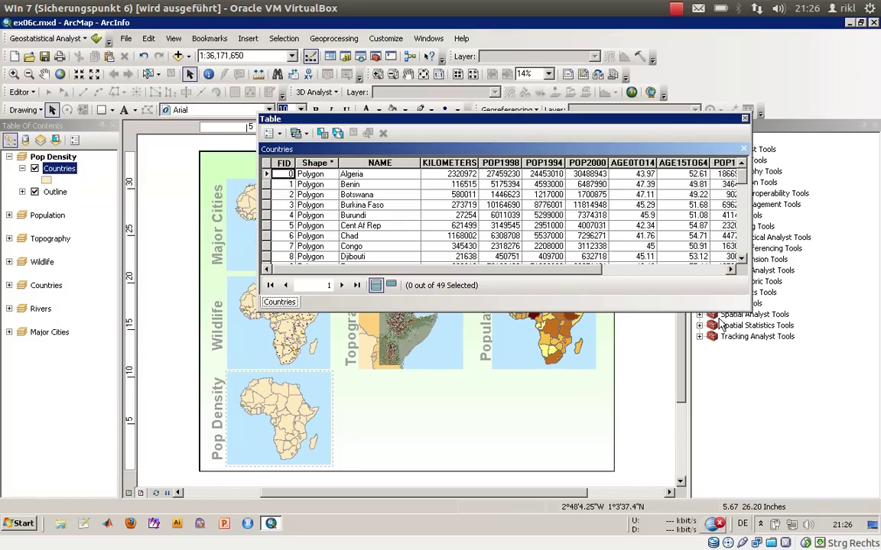
left_click_drag(748, 312, 739, 359)
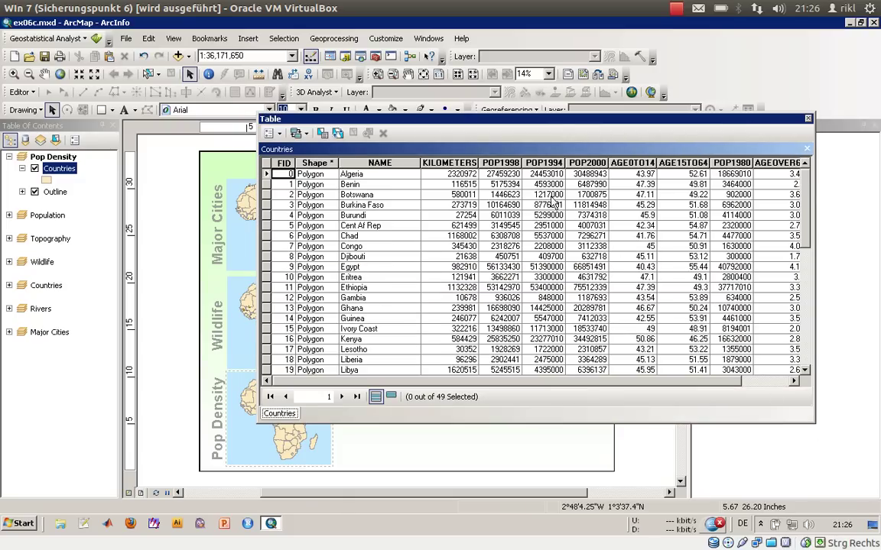
left_click(587, 163)
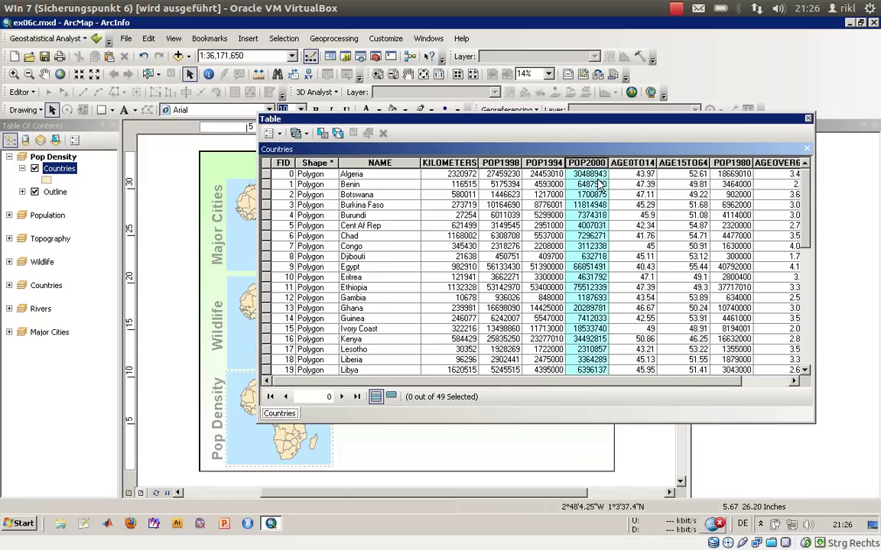
left_click(451, 163)
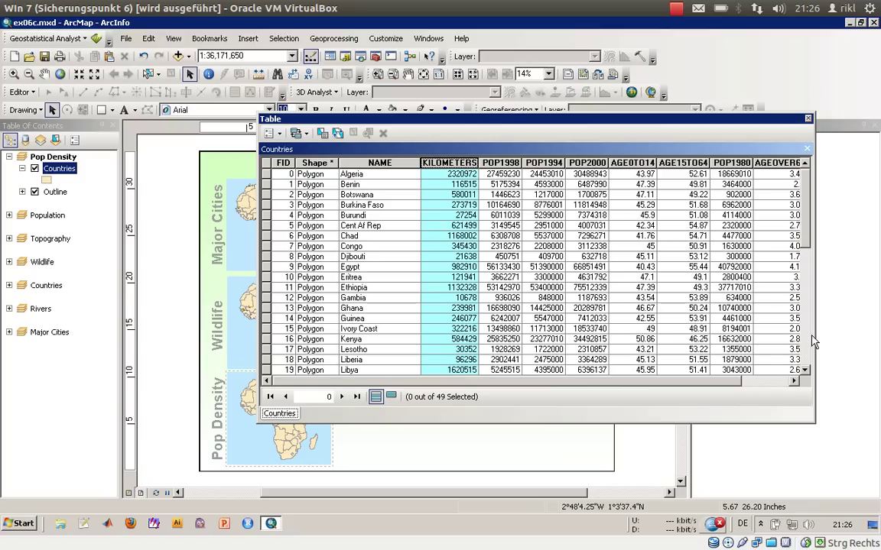
left_click_drag(815, 340, 855, 338)
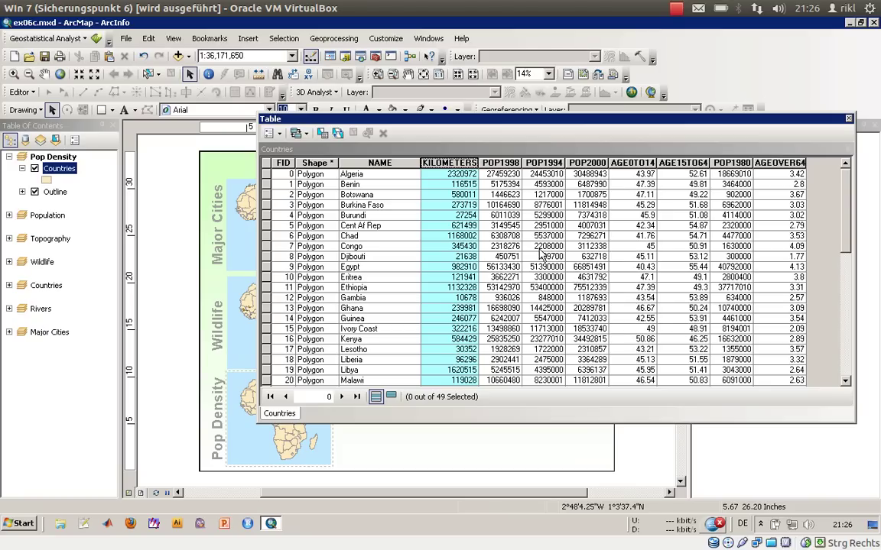
left_click(848, 120)
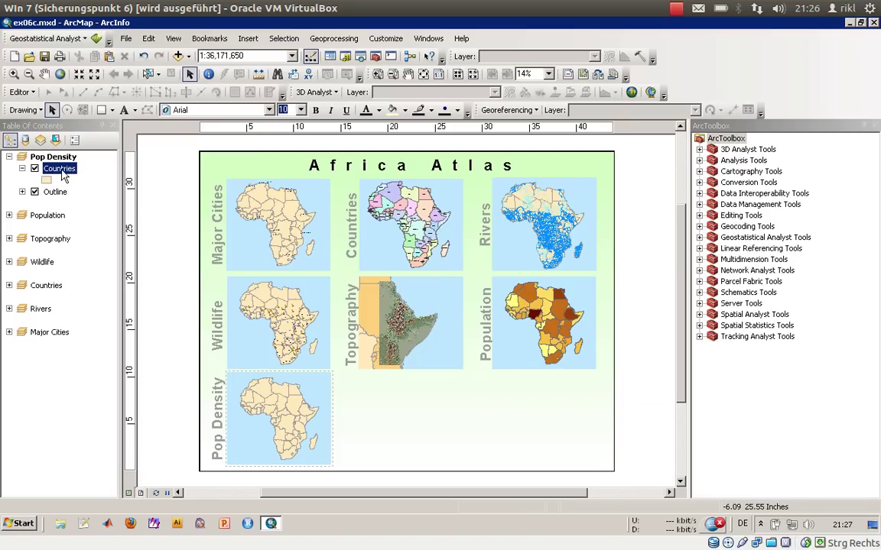
- Switch to Data View and set the Countries symbology to Quantities > Graduated colors
left_click(139, 493)
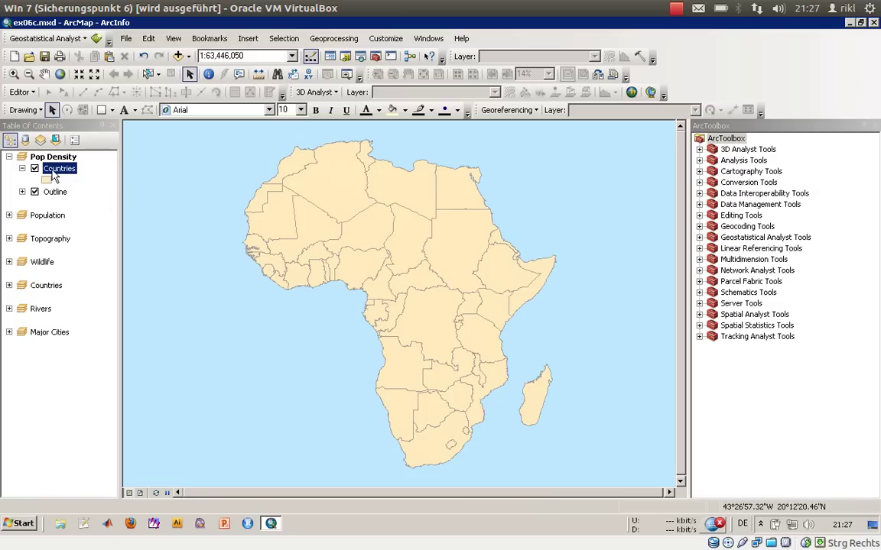
double_click(53, 170)
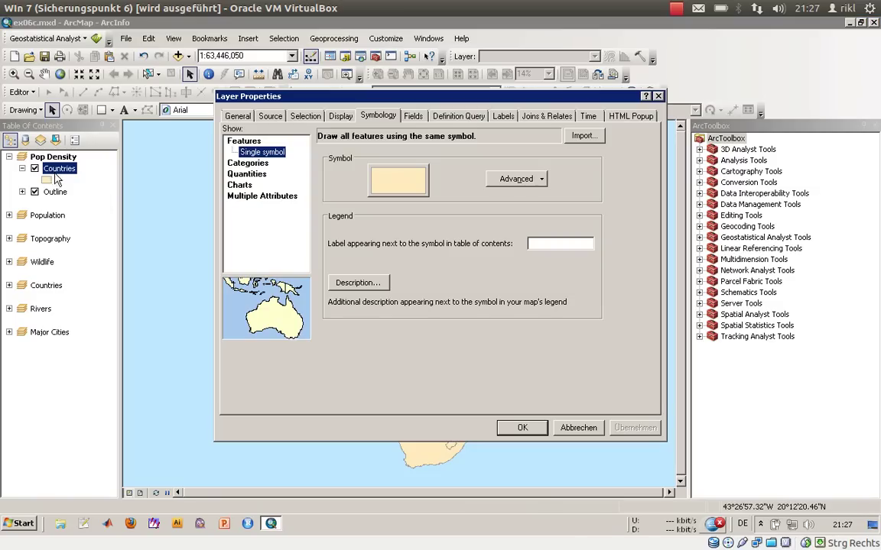
left_click(268, 164)
left_click(260, 186)
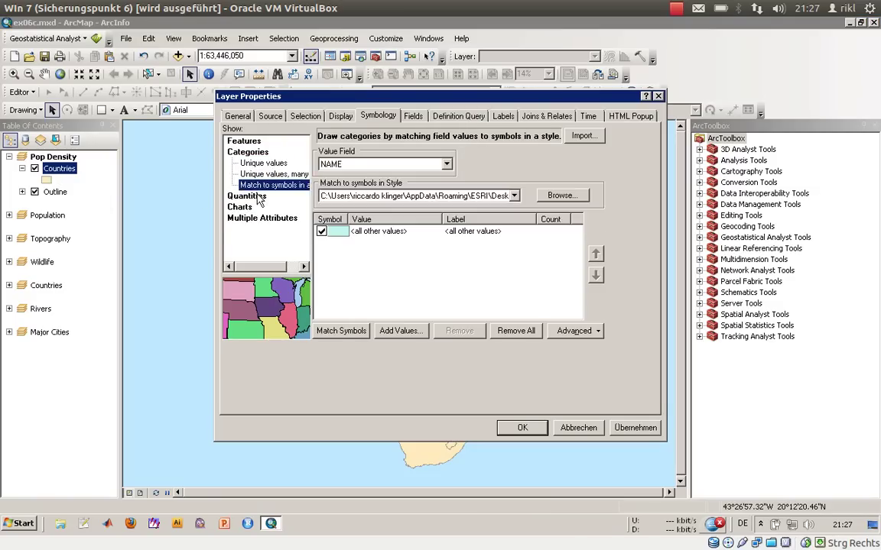
left_click(259, 196)
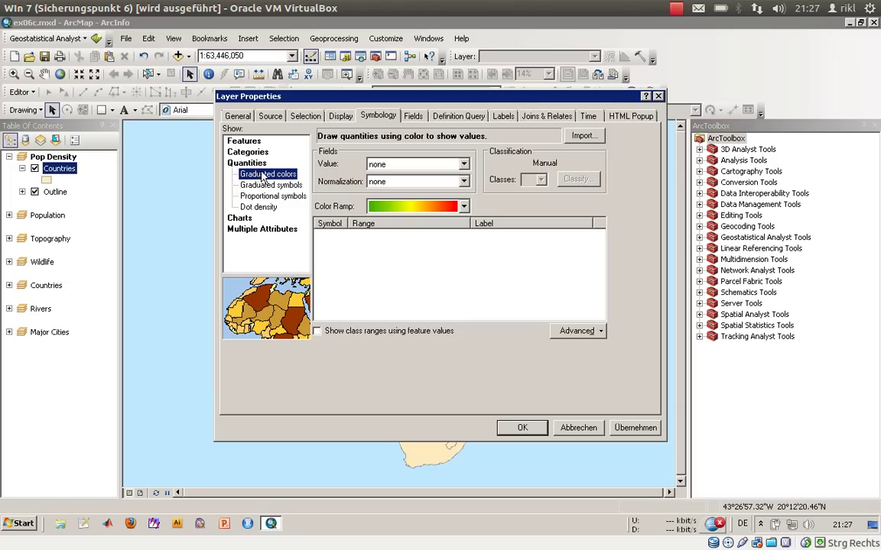
- Choose POP2000 as the value field and KILOMETERS as the normalization, then apply
left_click(390, 164)
left_click(405, 213)
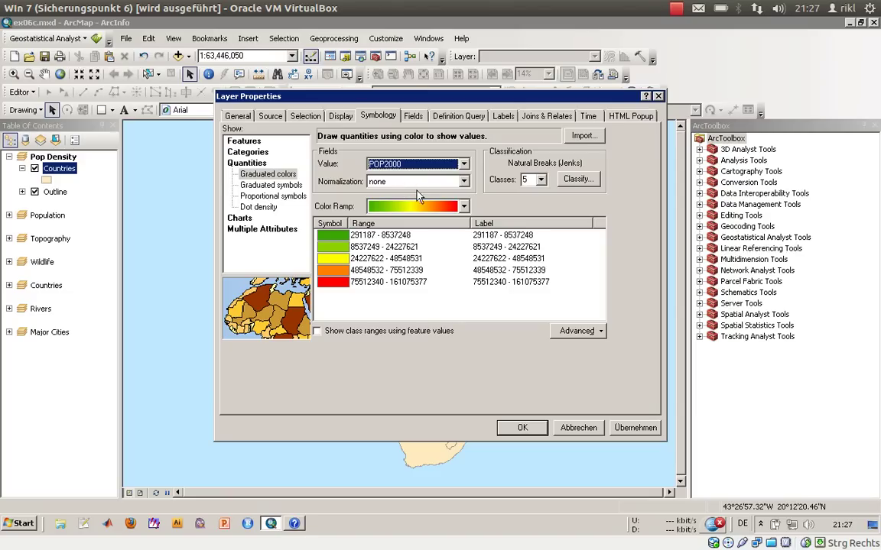
key("F1")
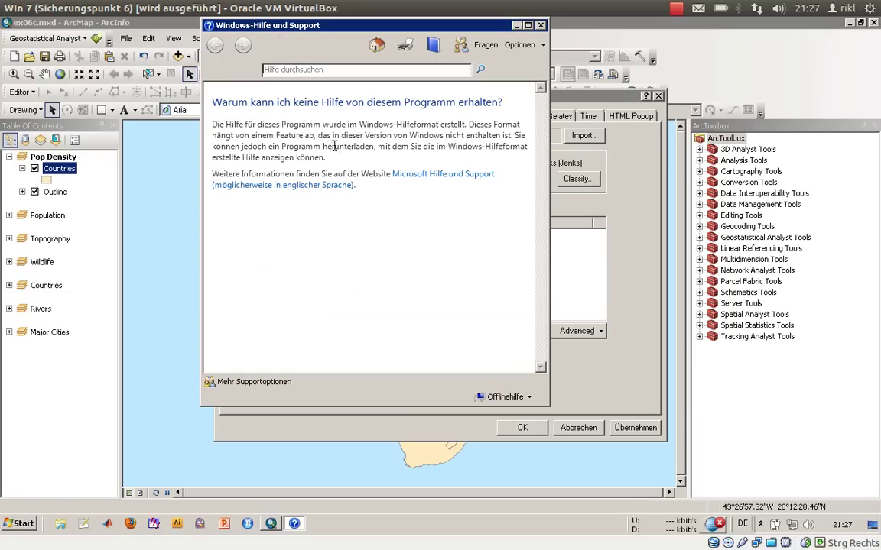
left_click(540, 26)
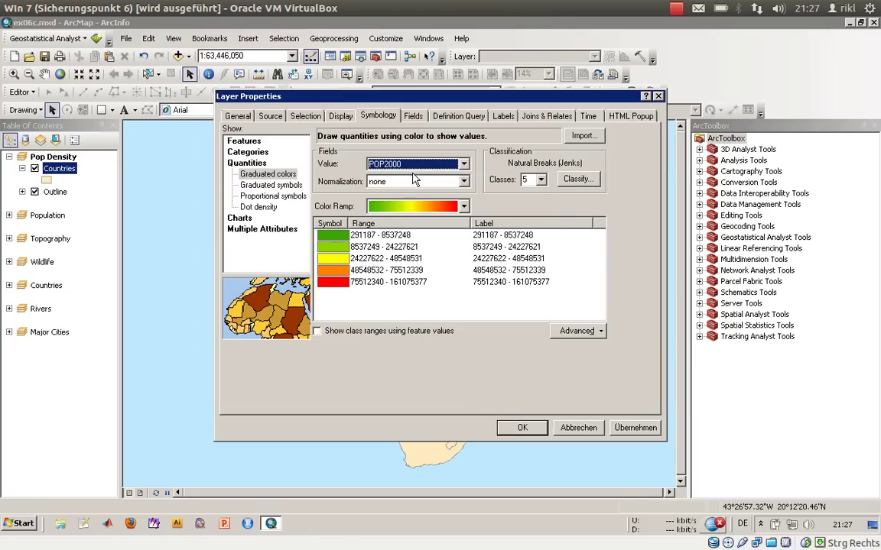
left_click(374, 181)
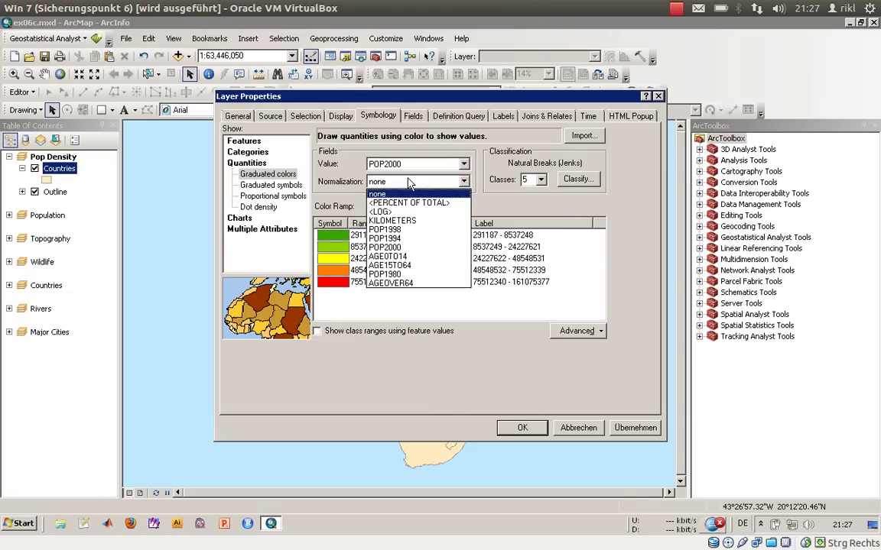
left_click(387, 220)
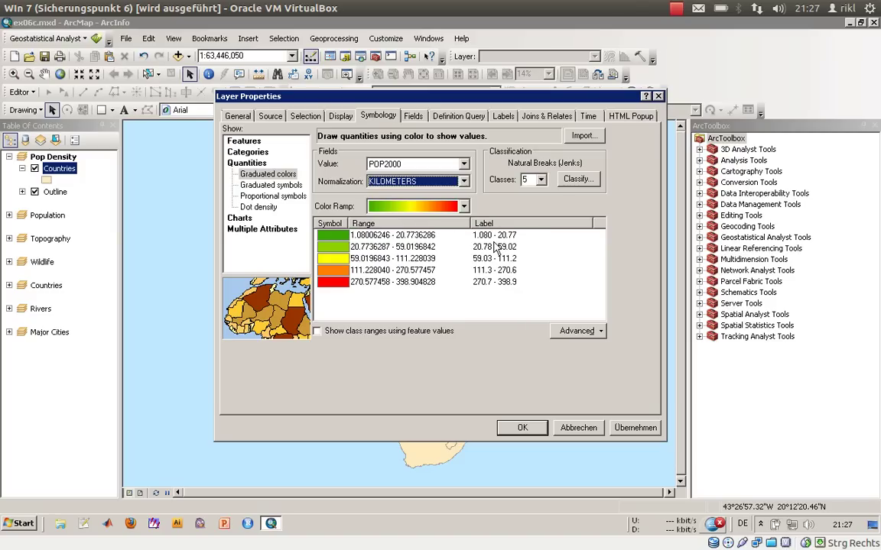
left_click(524, 430)
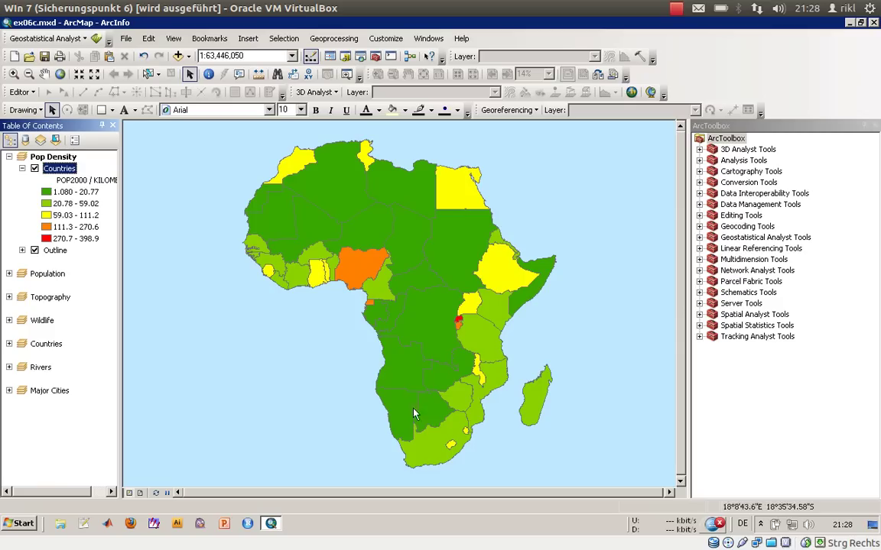
- Reopen the Countries layer properties after reviewing the five-class density map
double_click(59, 168)
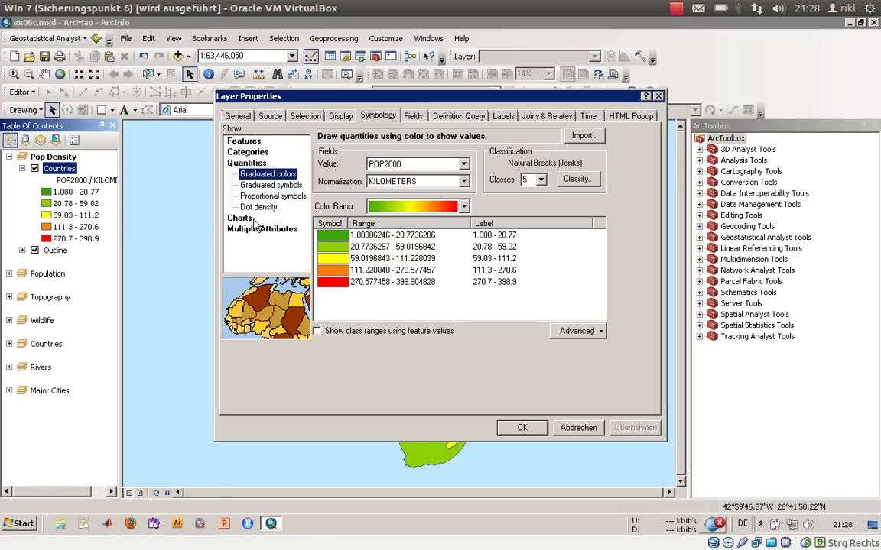
- Change the graduated colours to 7 classes, apply, and reopen the Countries properties
left_click(540, 181)
left_click(529, 211)
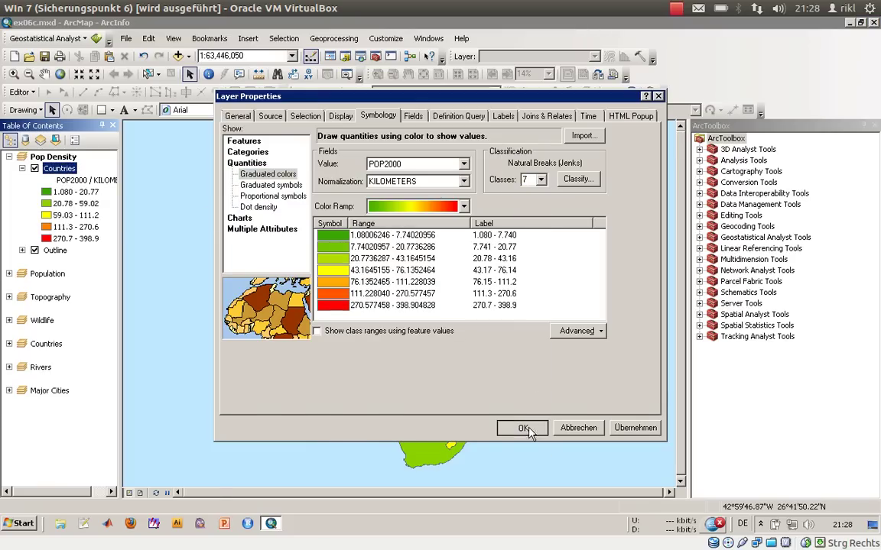
left_click(525, 428)
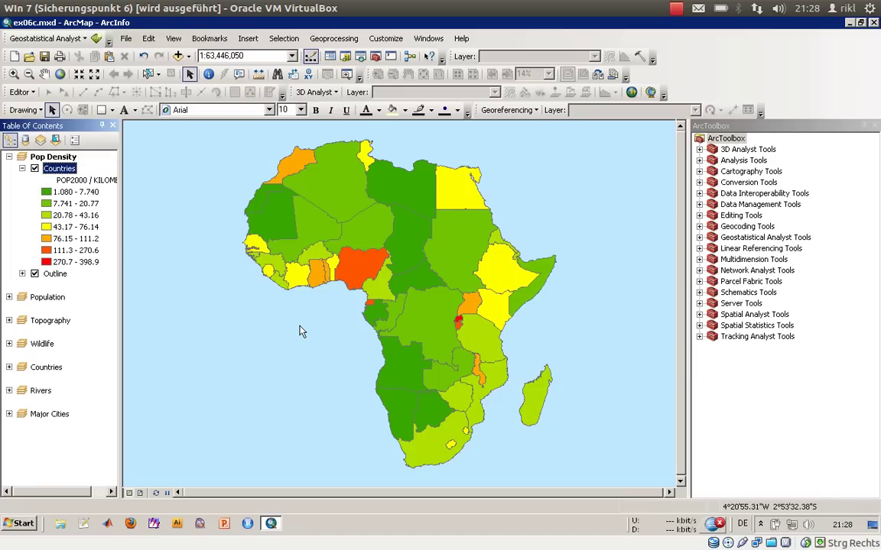
double_click(61, 168)
- Switch Countries to dot density symbology with POP2000 as the dot field
left_click(260, 207)
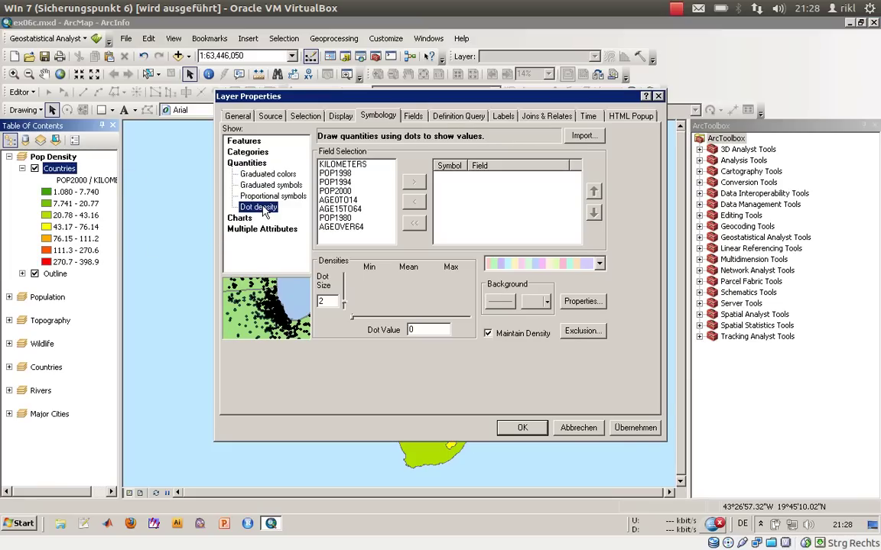
left_click_drag(321, 96, 574, 165)
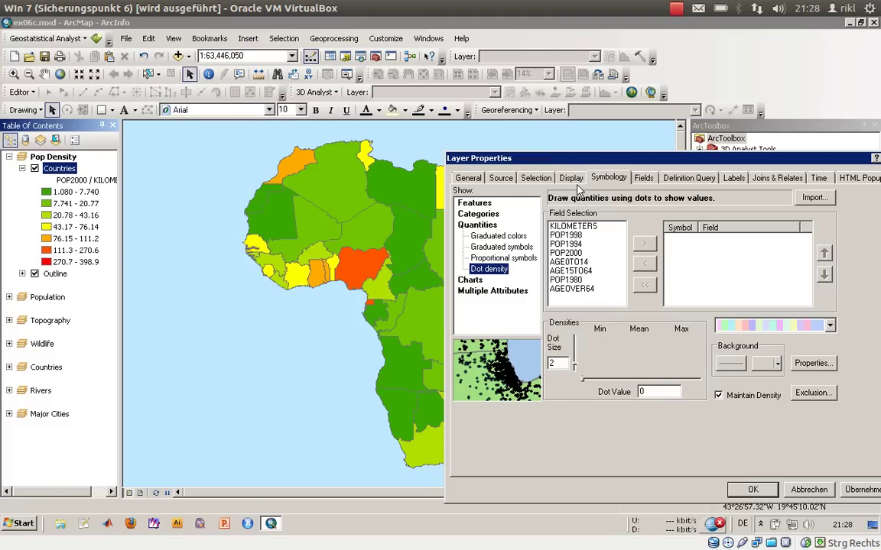
left_click(578, 253)
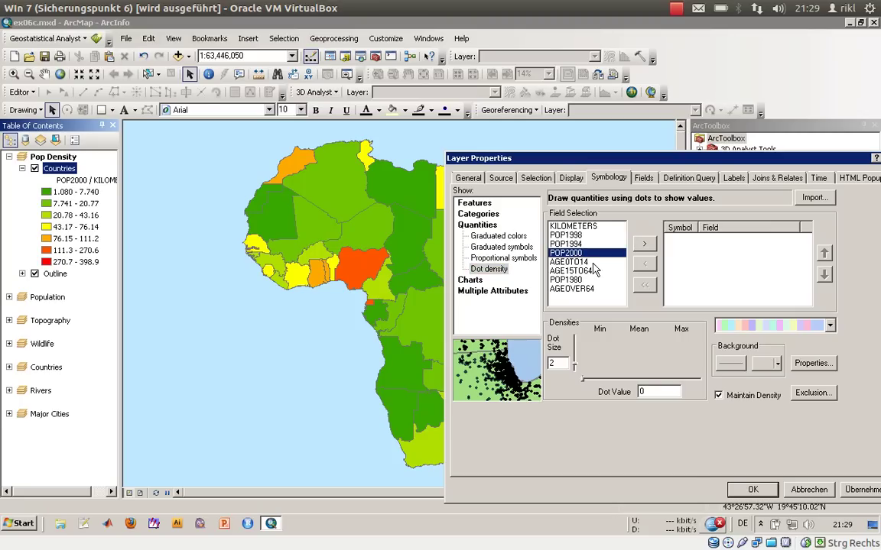
left_click(644, 244)
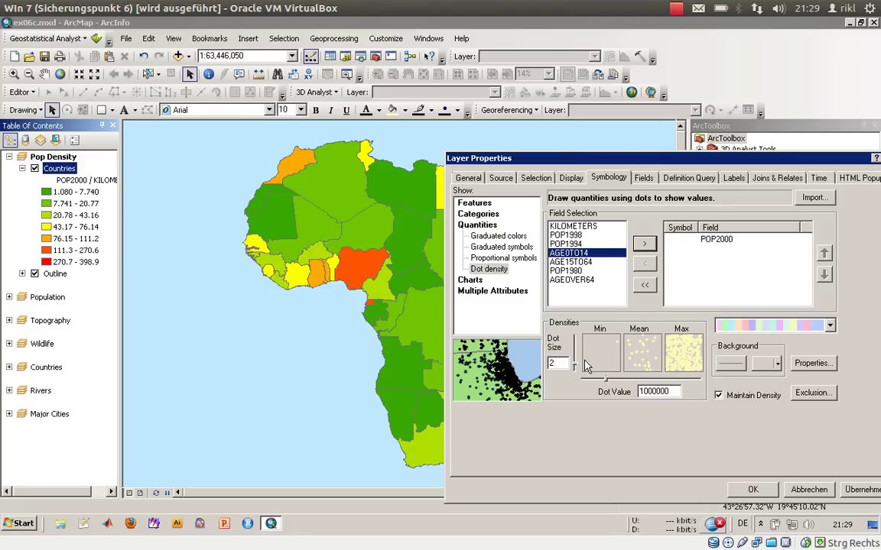
- Adjust the dot size and density slider until Dot Value reads 300000
left_click_drag(574, 365, 575, 357)
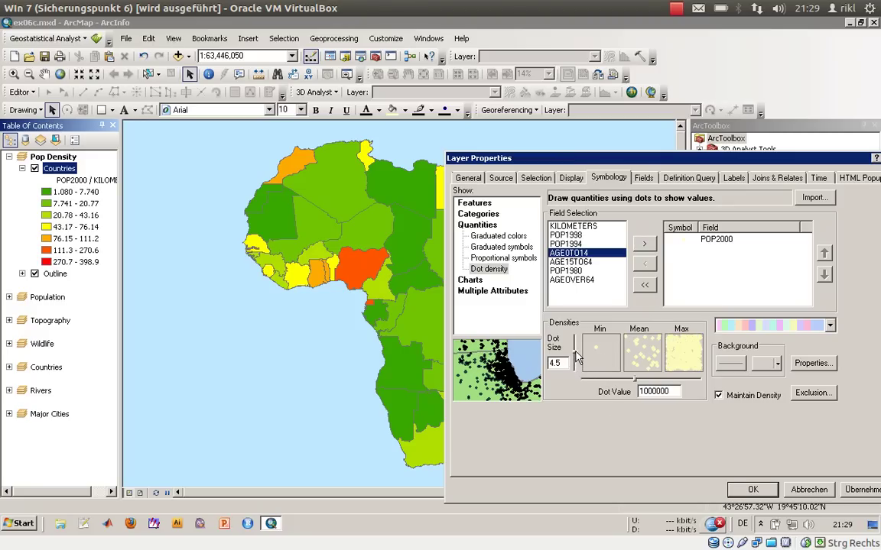
left_click_drag(577, 374, 577, 369)
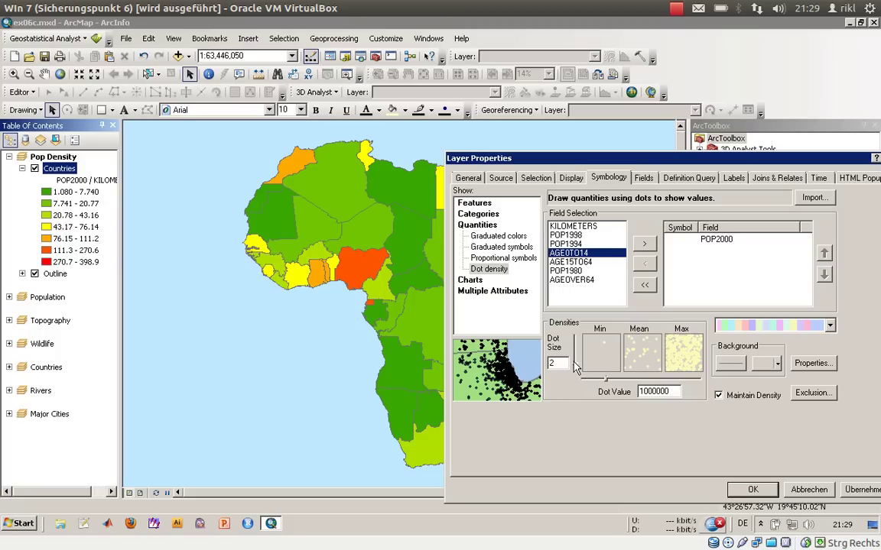
left_click(618, 379)
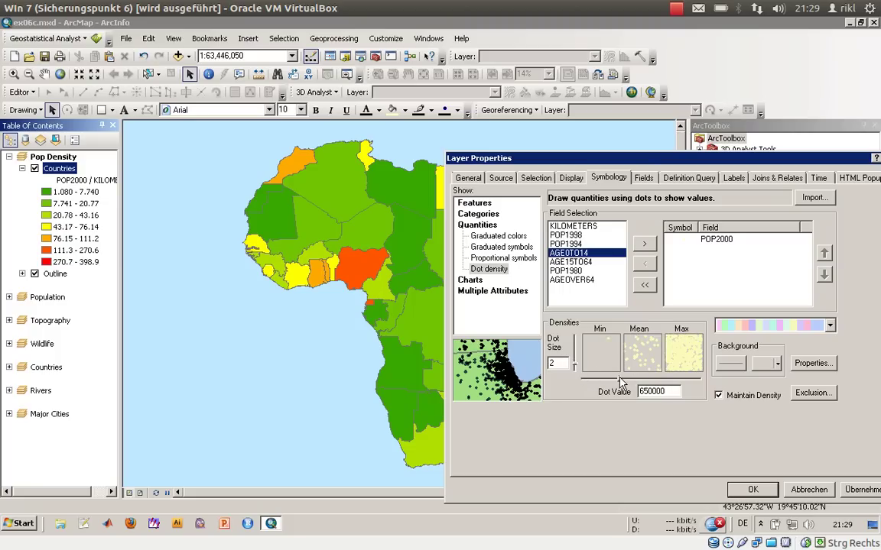
left_click_drag(621, 382, 648, 380)
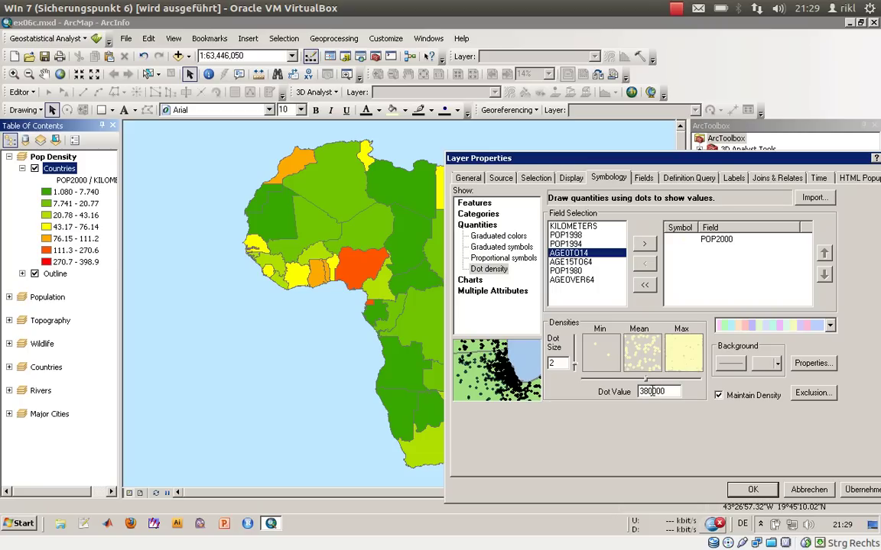
left_click_drag(647, 382, 686, 388)
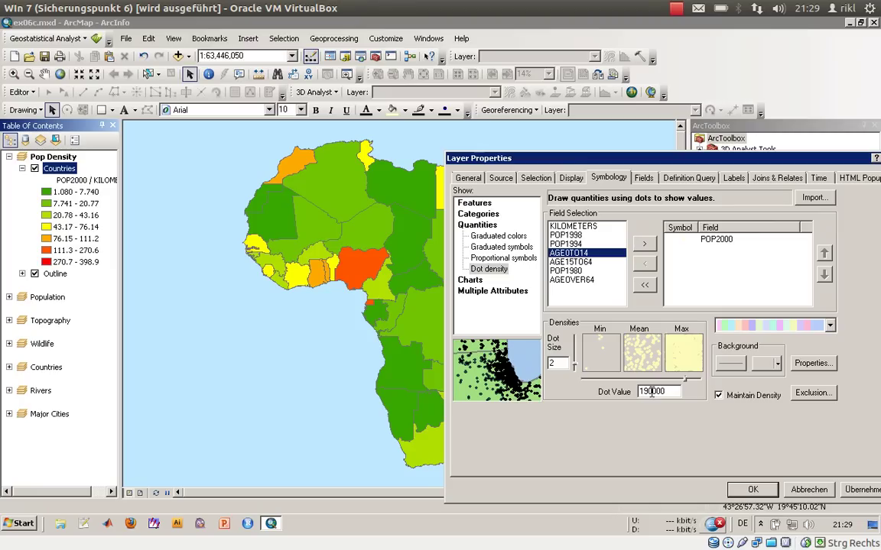
left_click_drag(686, 380, 667, 387)
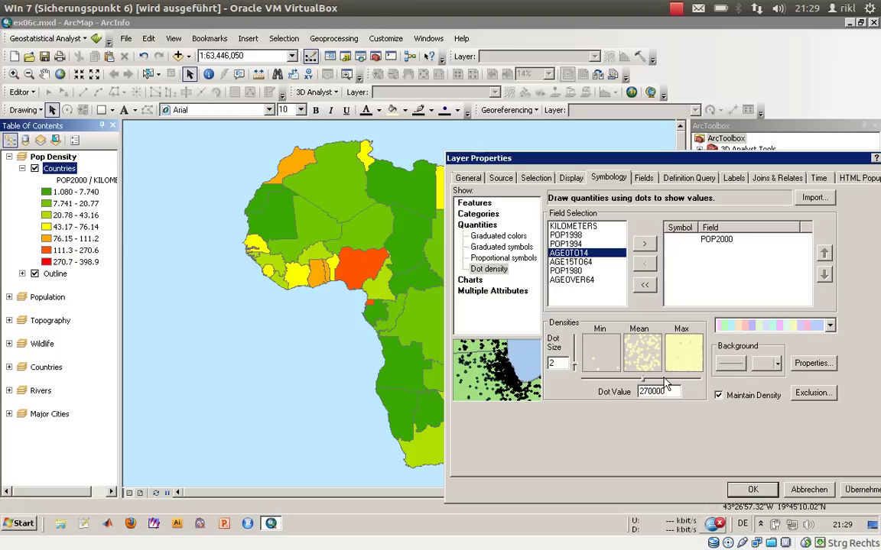
left_click_drag(663, 380, 660, 380)
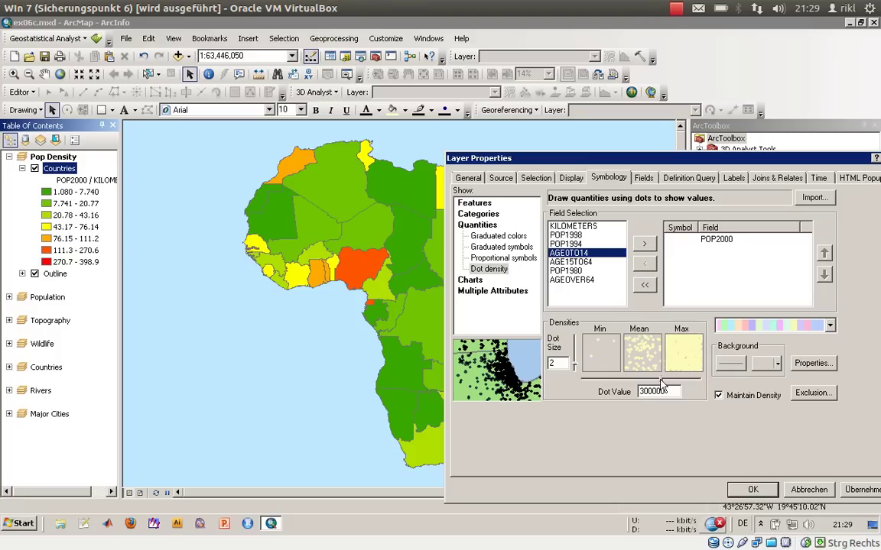
- Set the background outline colour to No Color and apply the dot density map
left_click(734, 363)
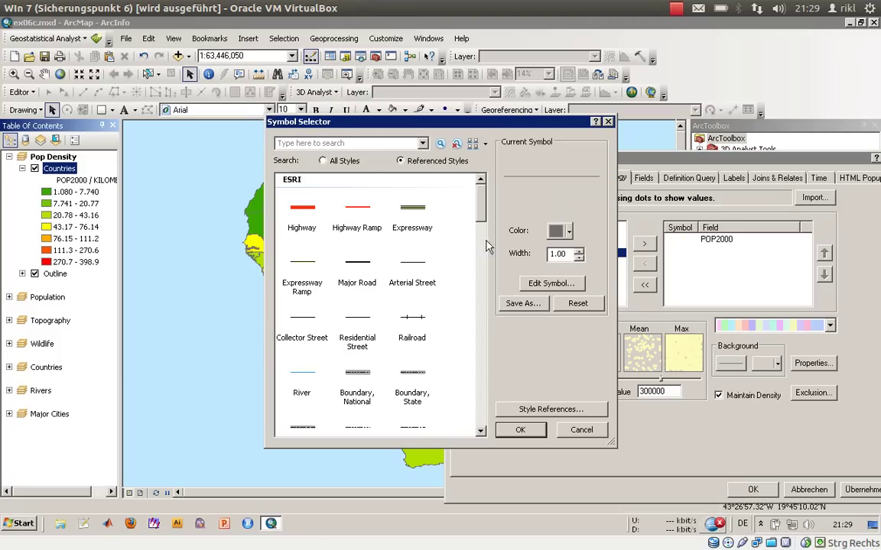
left_click(562, 237)
left_click(621, 250)
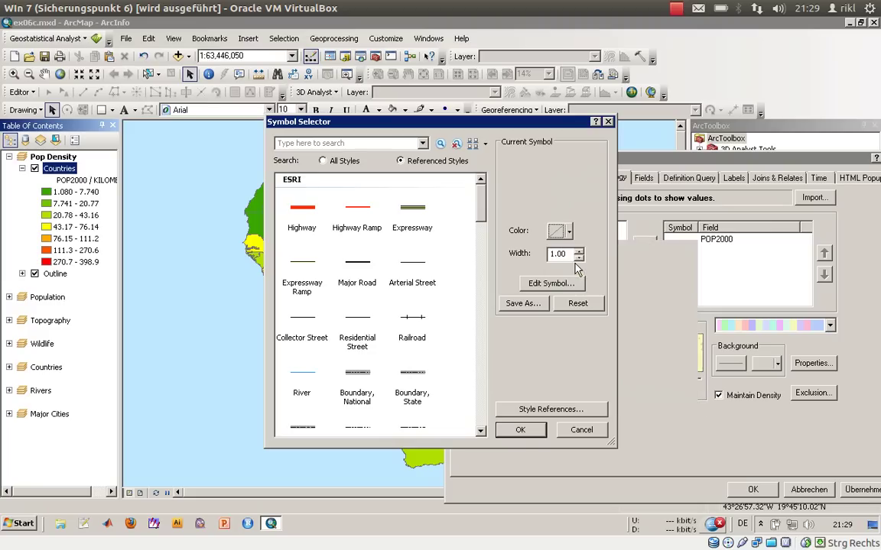
left_click(520, 432)
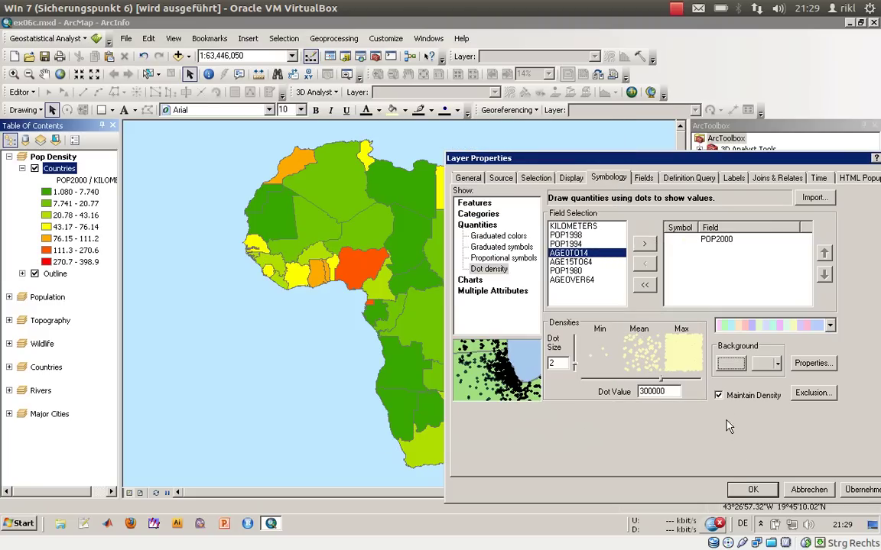
left_click(753, 489)
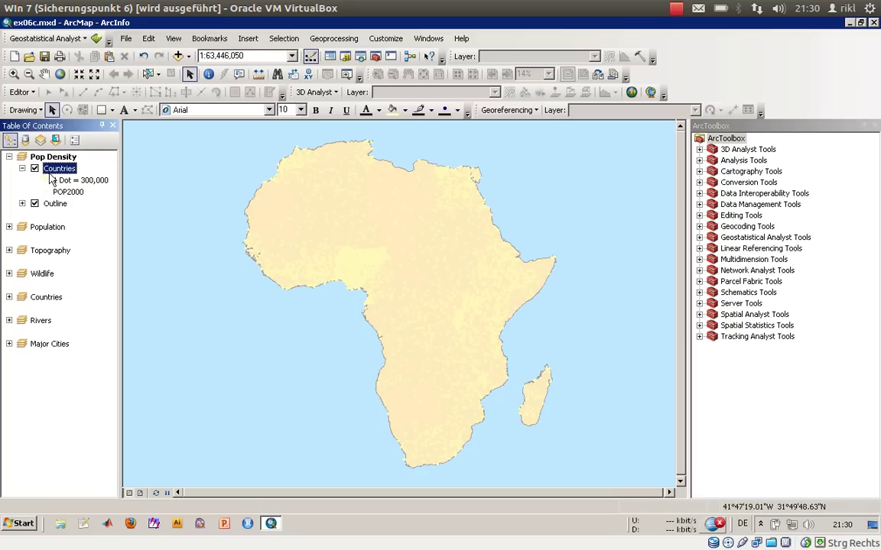
- Change the POP2000 dot colour to black and apply it to the map
double_click(57, 168)
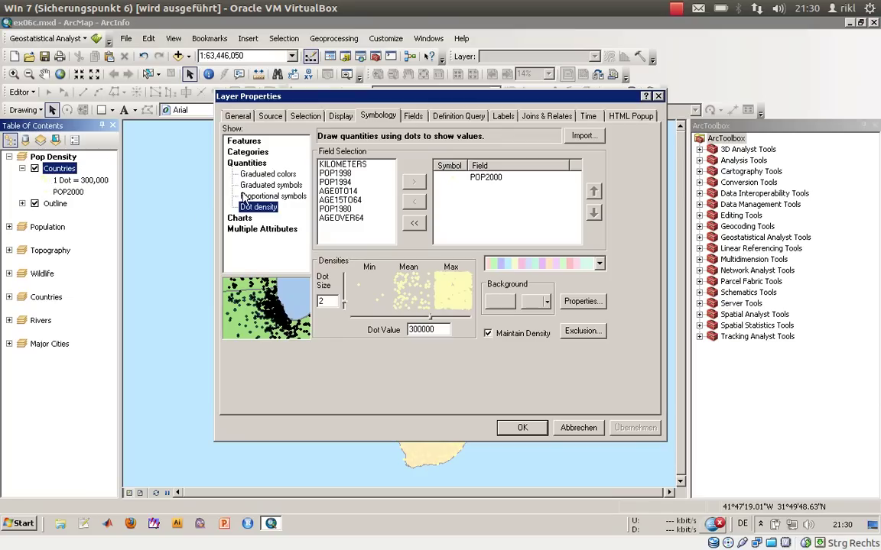
double_click(456, 180)
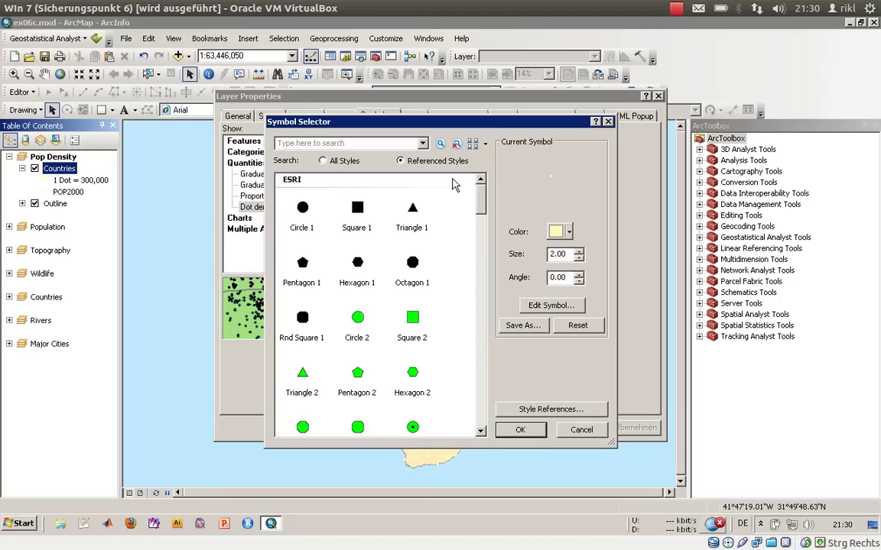
left_click(568, 232)
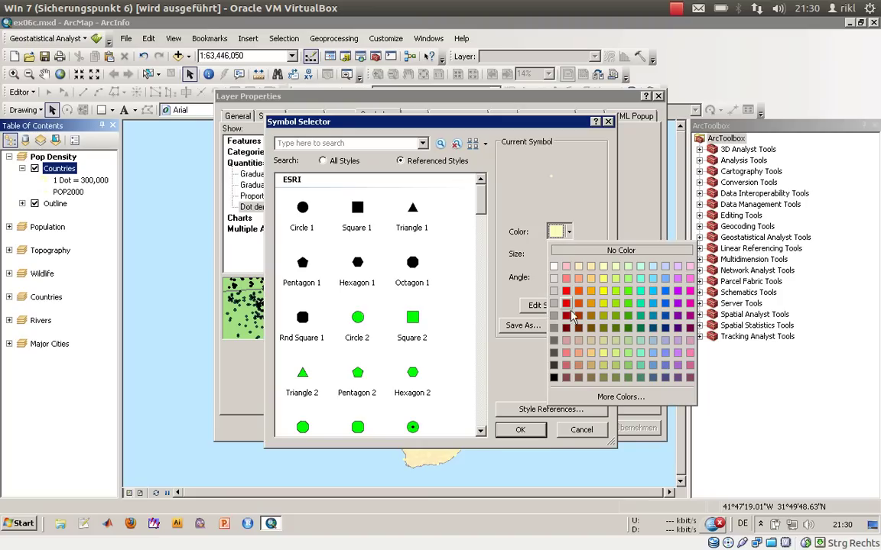
left_click(554, 378)
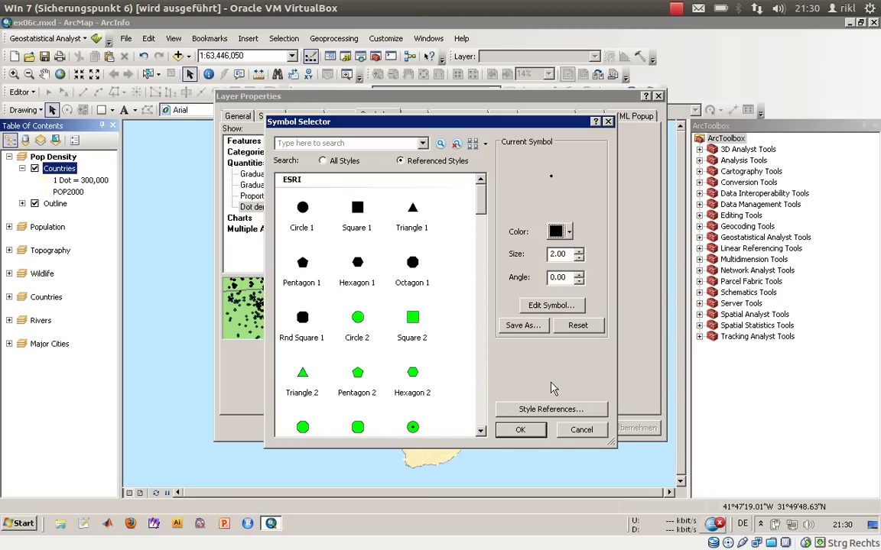
left_click(519, 431)
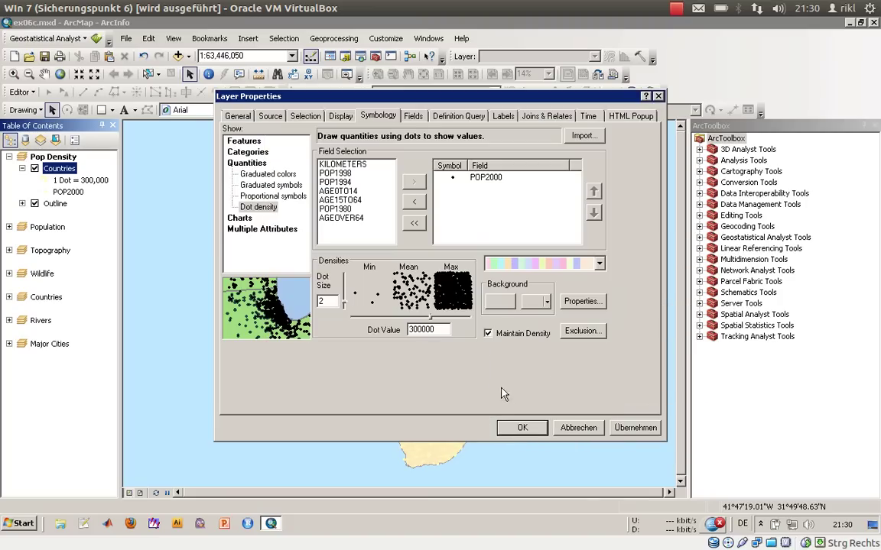
left_click(506, 430)
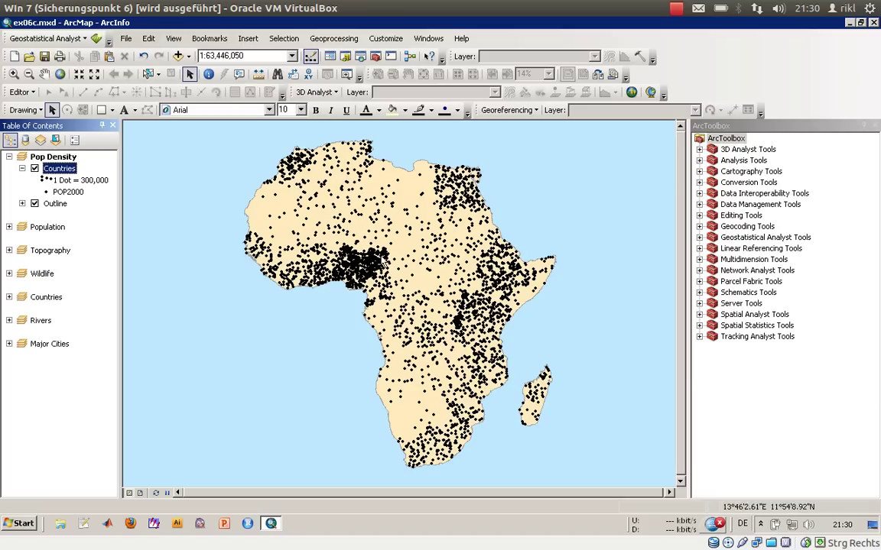
- Recolour the POP2000 dots dark grey and apply them to the map
double_click(58, 168)
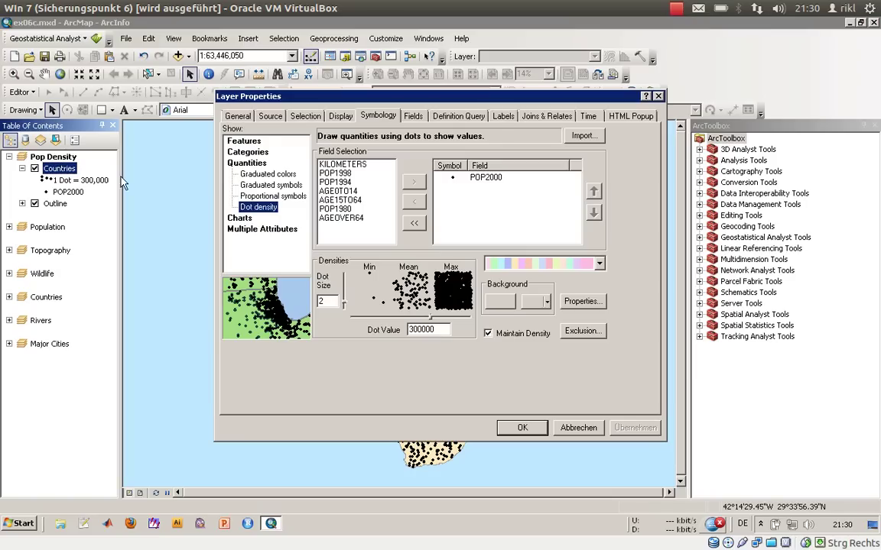
left_click(454, 180)
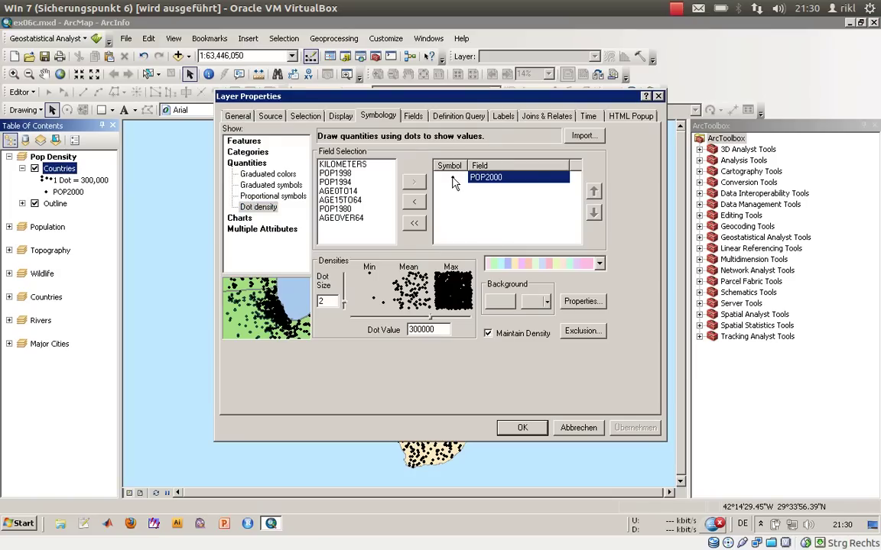
double_click(455, 181)
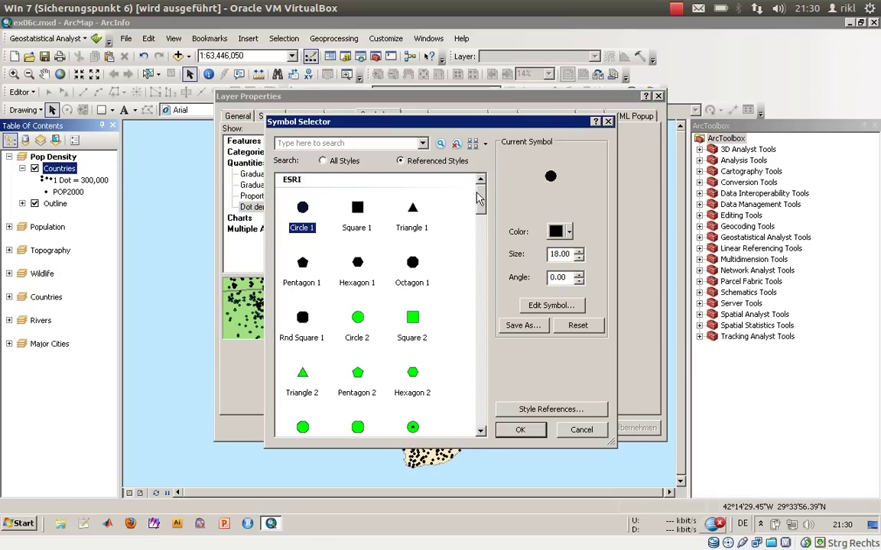
left_click(567, 232)
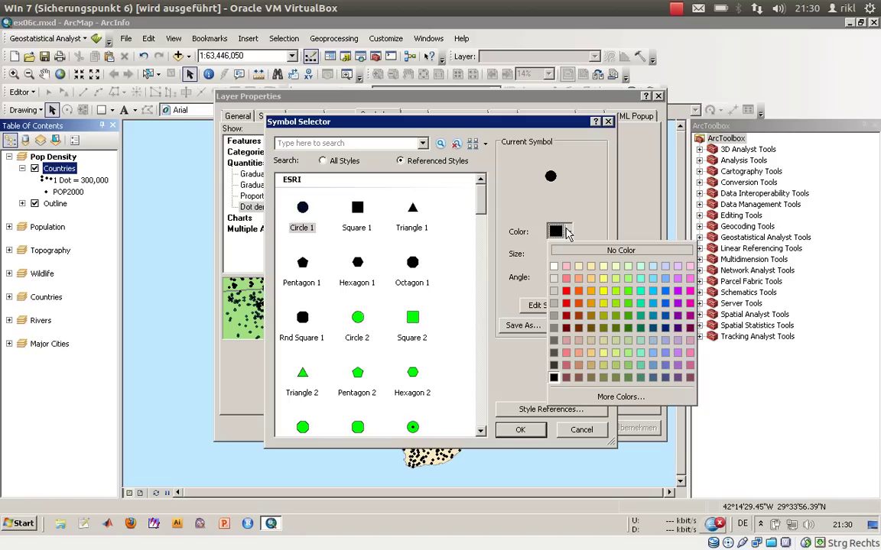
left_click(557, 351)
left_click(520, 430)
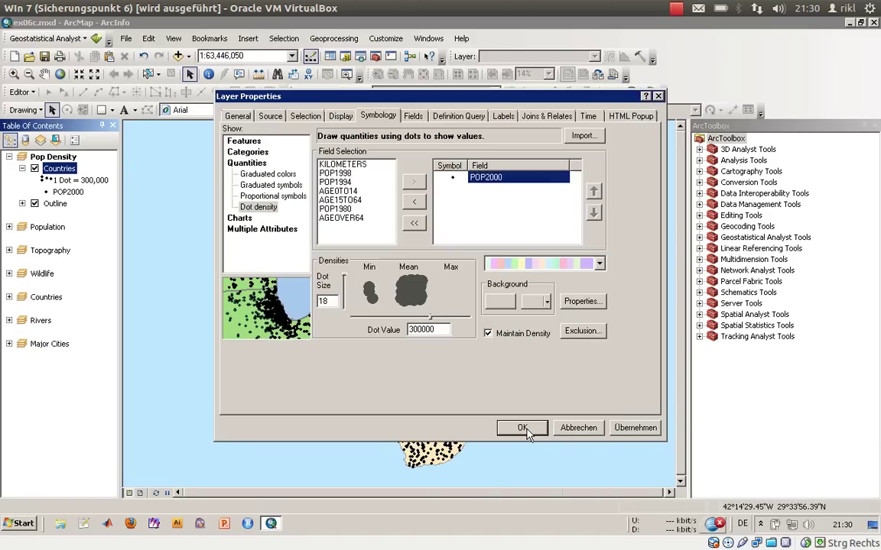
left_click(520, 429)
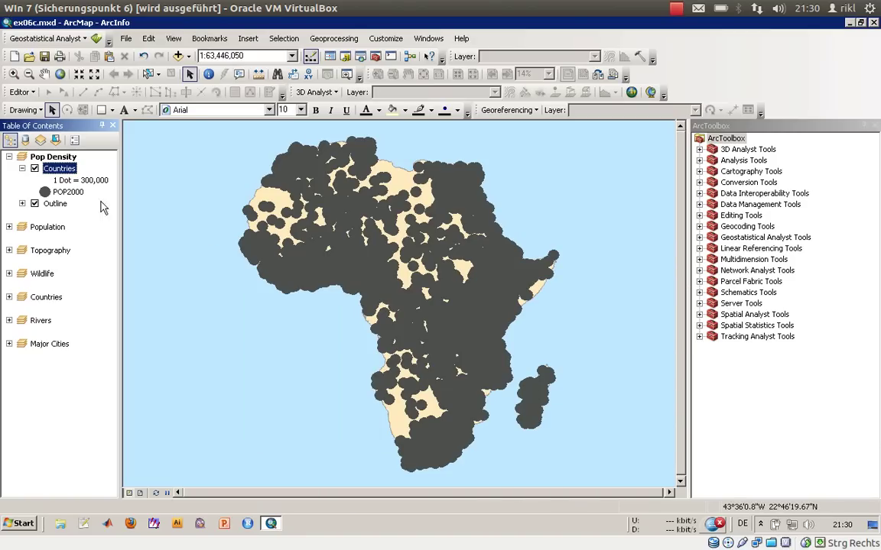
- Shrink the POP2000 dot symbol size from 18 to 4 and apply it
double_click(57, 168)
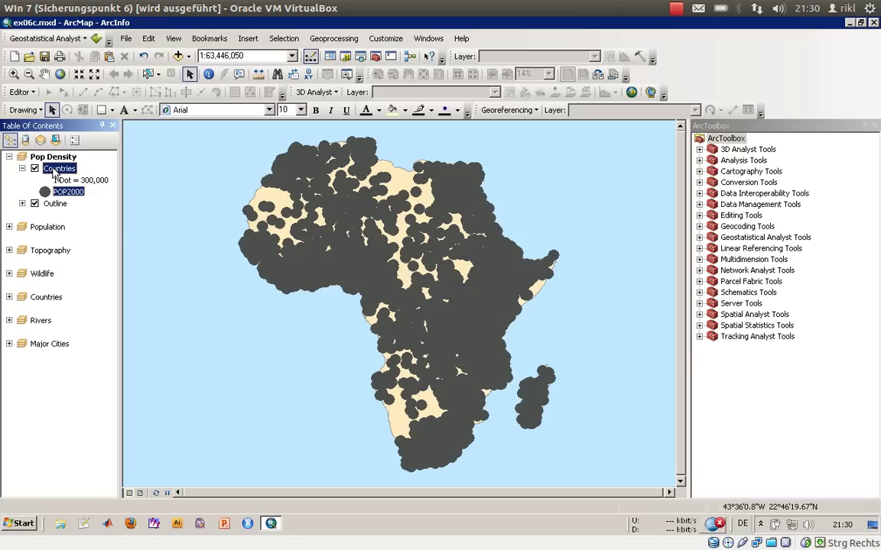
double_click(452, 177)
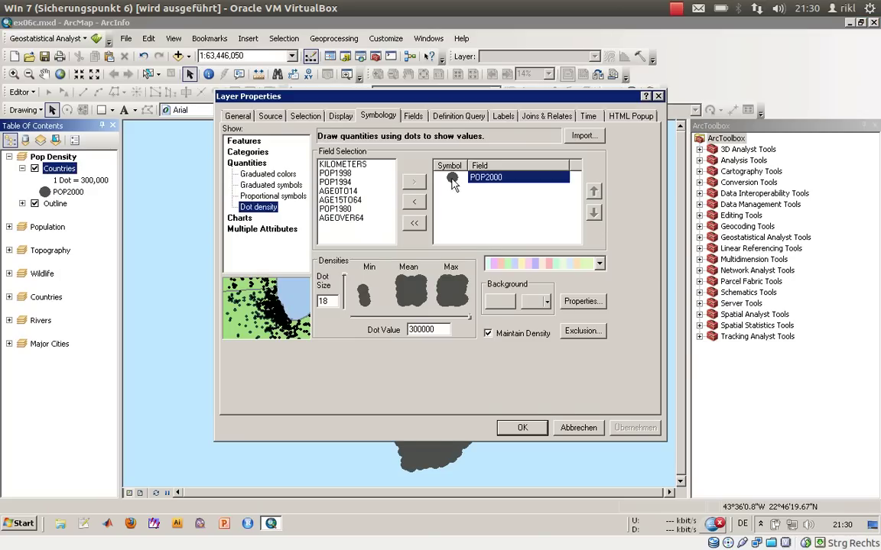
left_click(559, 254)
key("BackSpace")
key("BackSpace")
type("4")
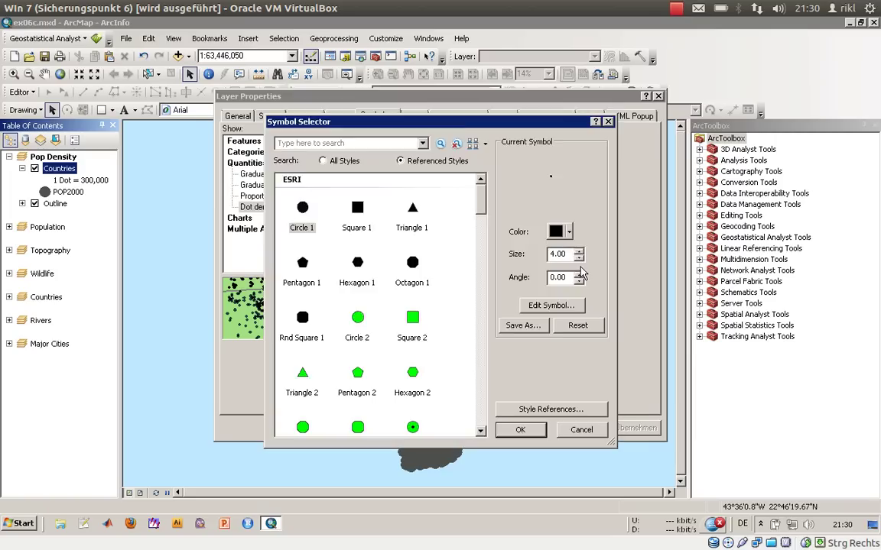
key("Return")
left_click(506, 428)
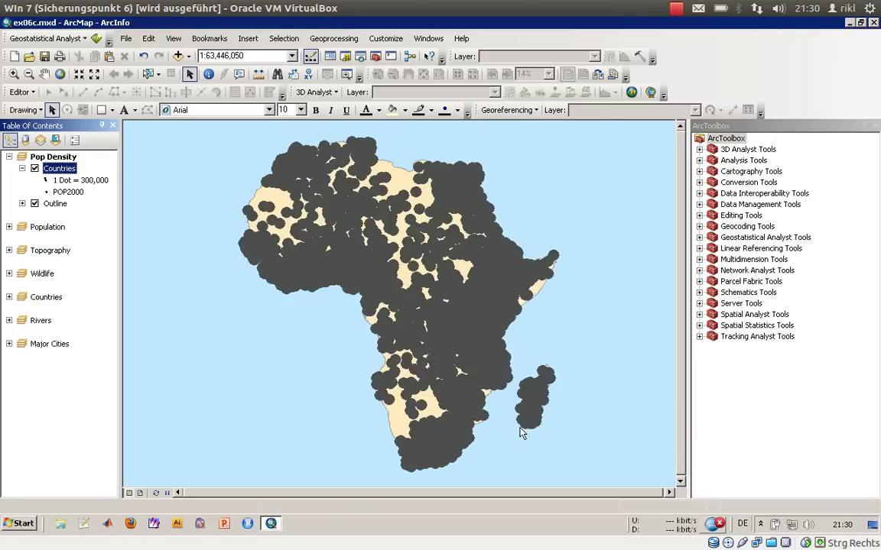